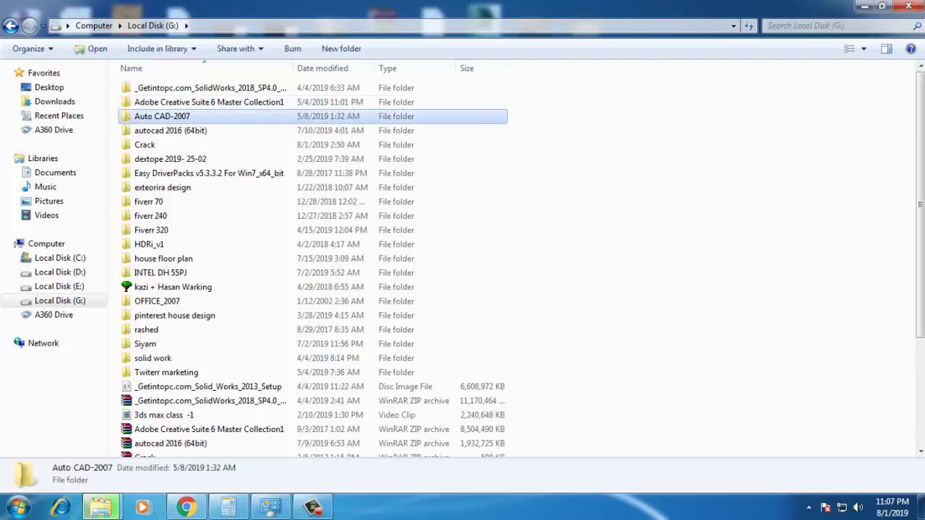
Open the inner Auto CAD-2007 folder on drive G and run the AutoCAD2007.part01 self-extracting archive.
double_click(162, 87)
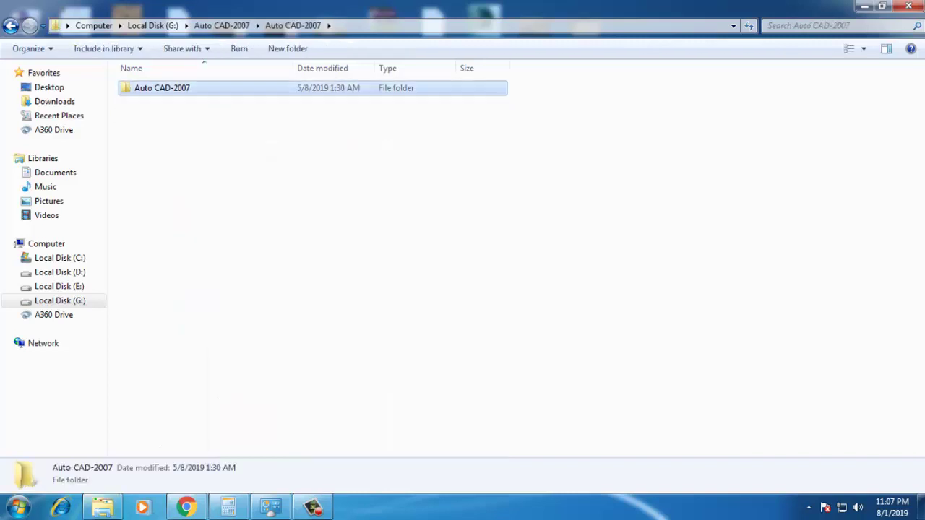
double_click(161, 87)
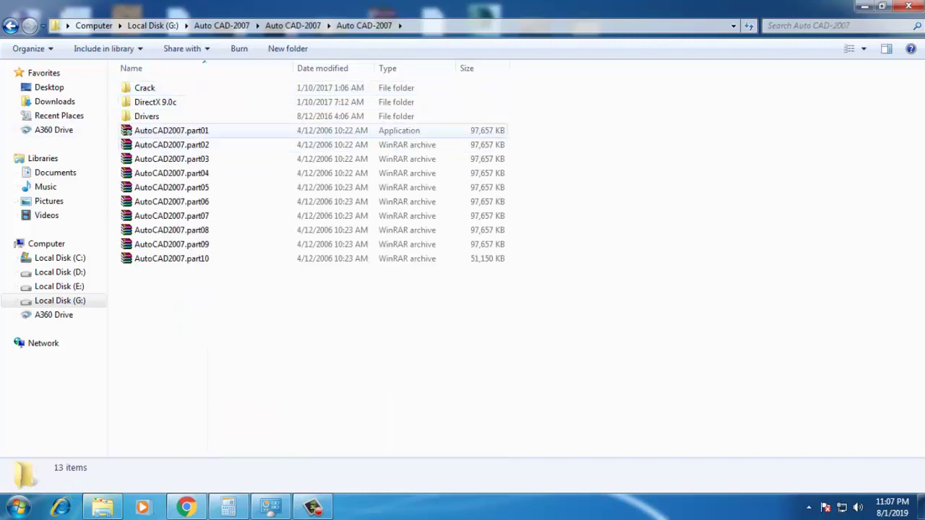
right_click(174, 127)
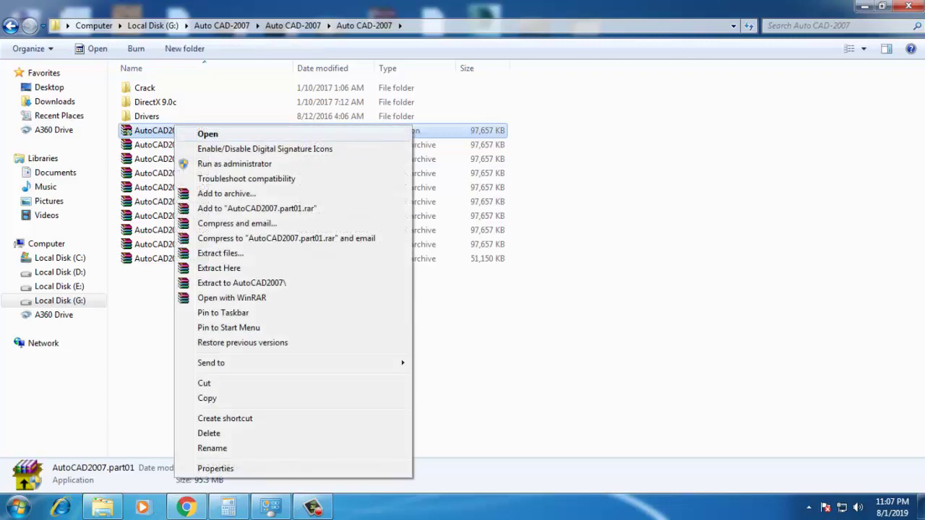
left_click(207, 134)
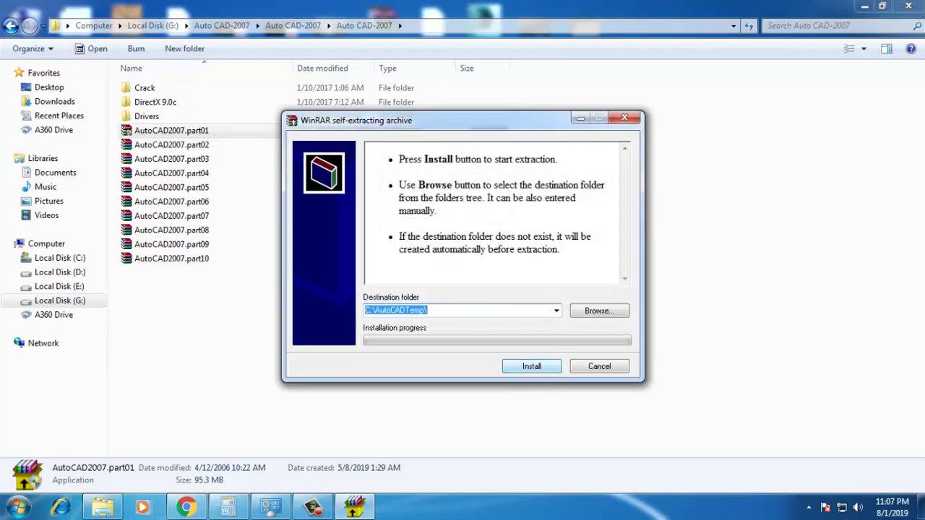
Extract the AutoCAD 2007 setup files to C:\AutoCADTemp\ with the WinRAR self-extractor.
key("Return")
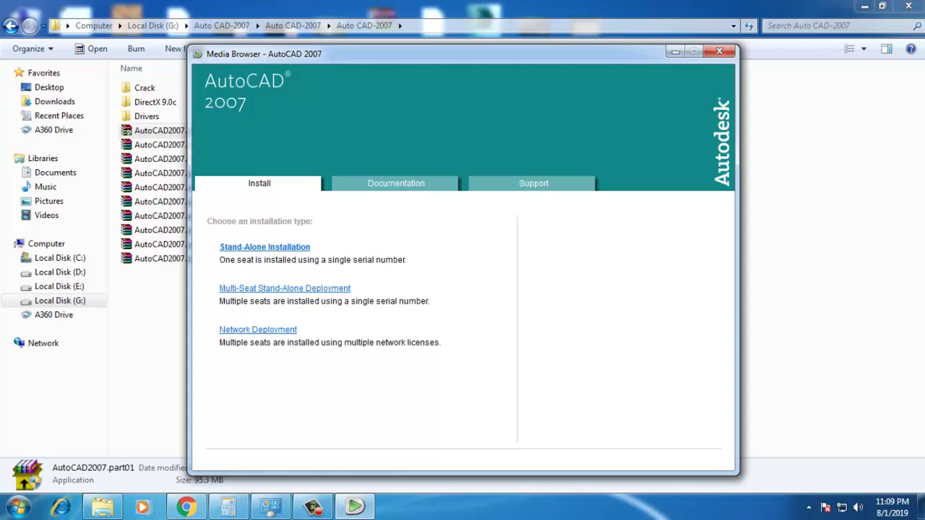
Start a Stand-Alone Installation and approve installing the required support components such as DWF Viewer.
left_click(264, 247)
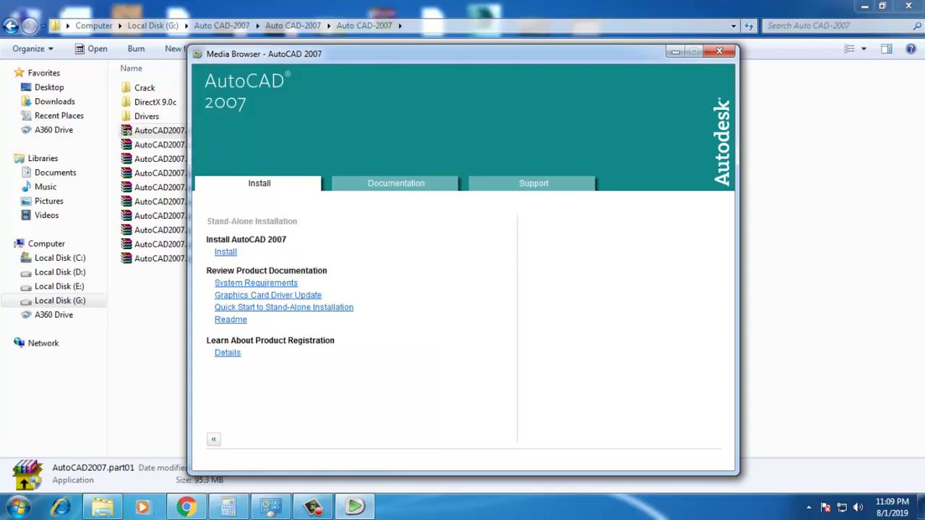
left_click(226, 251)
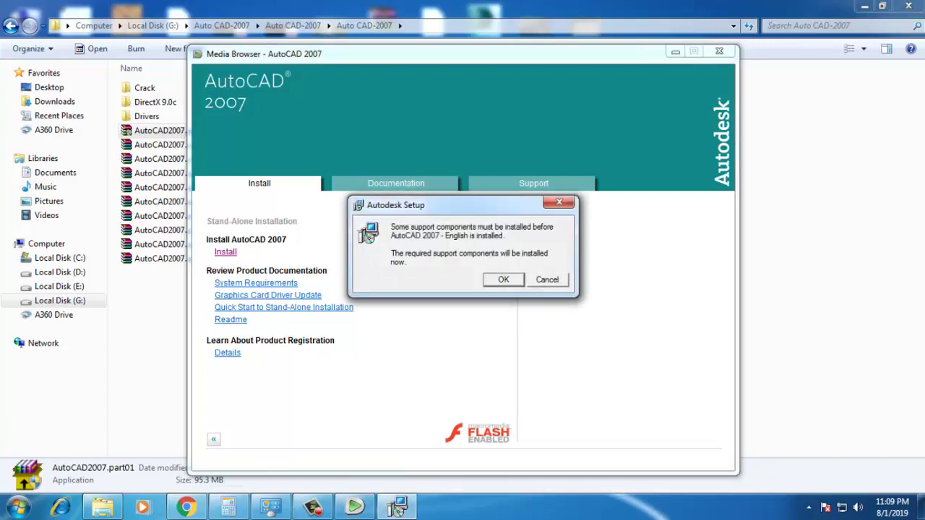
key("Return")
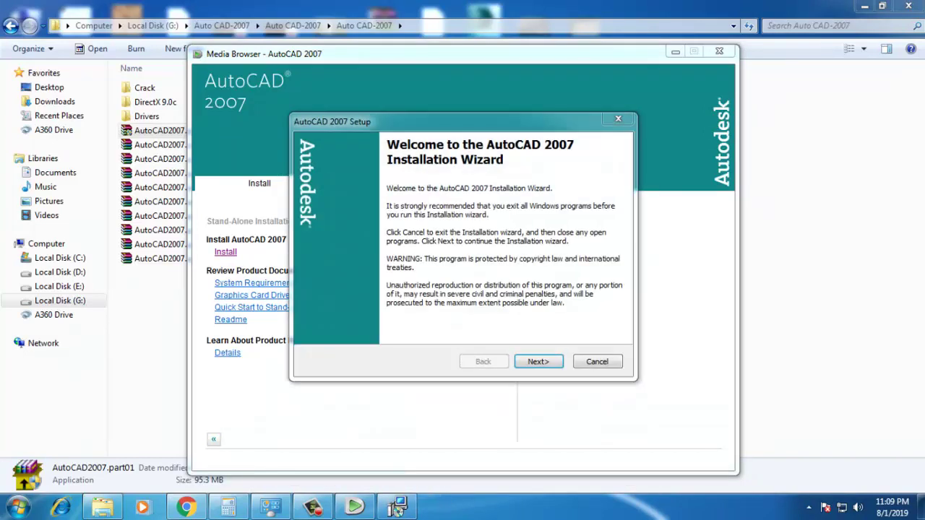
Accept the AutoCAD 2007 license agreement and continue to the serial number page.
key("Return")
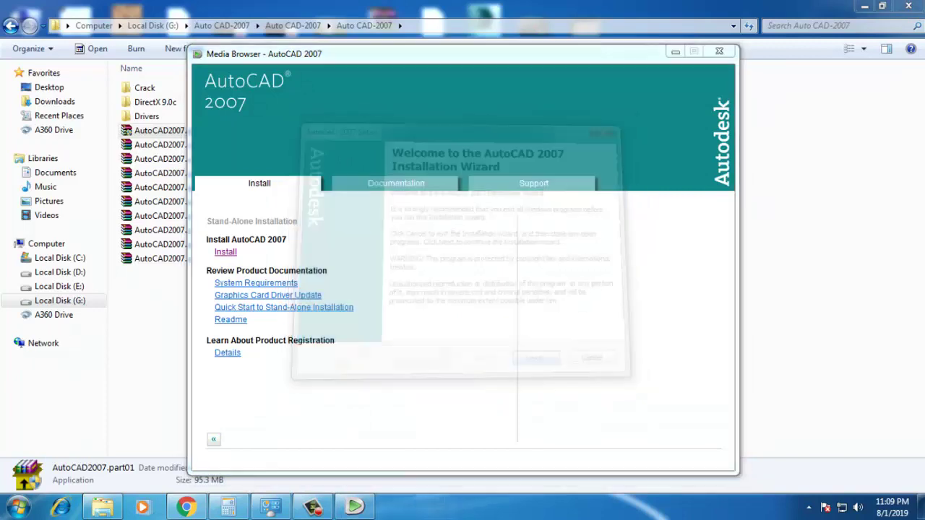
key("Up")
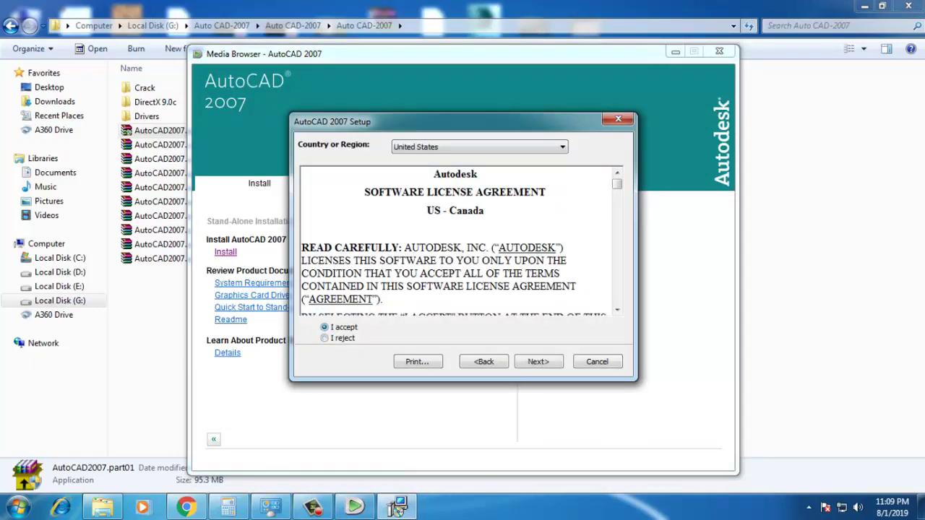
key("Return")
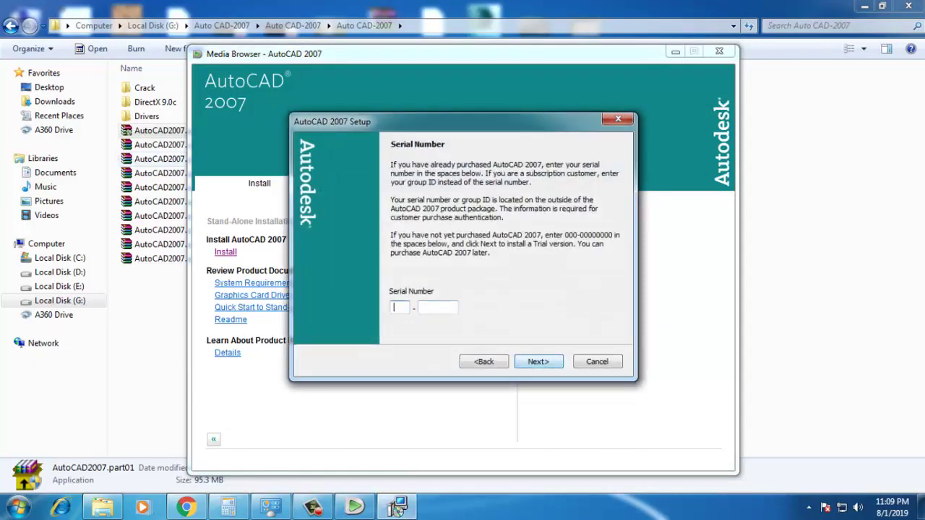
Copy the serial number from the CRACK_NOTES file in the Crack folder.
key("Down")
key("Down")
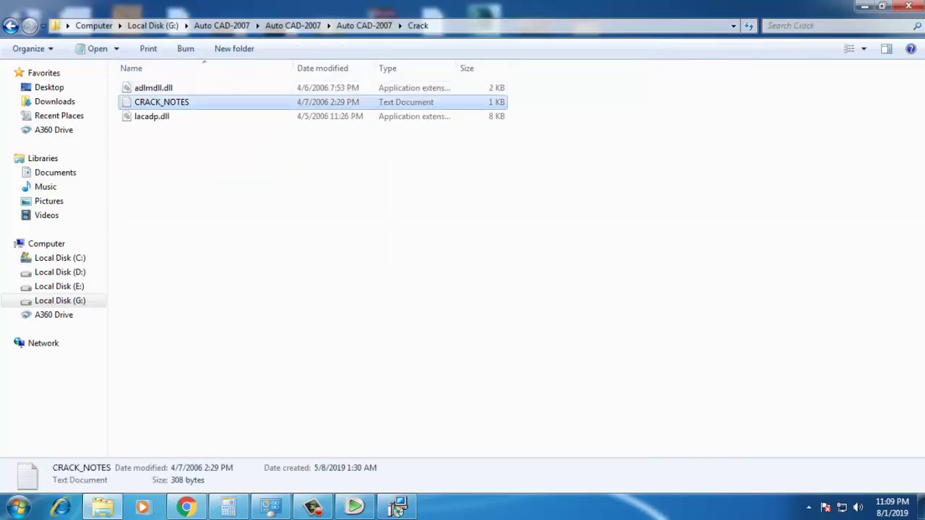
key("Return")
left_click_drag(524, 158, 591, 157)
right_click(592, 159)
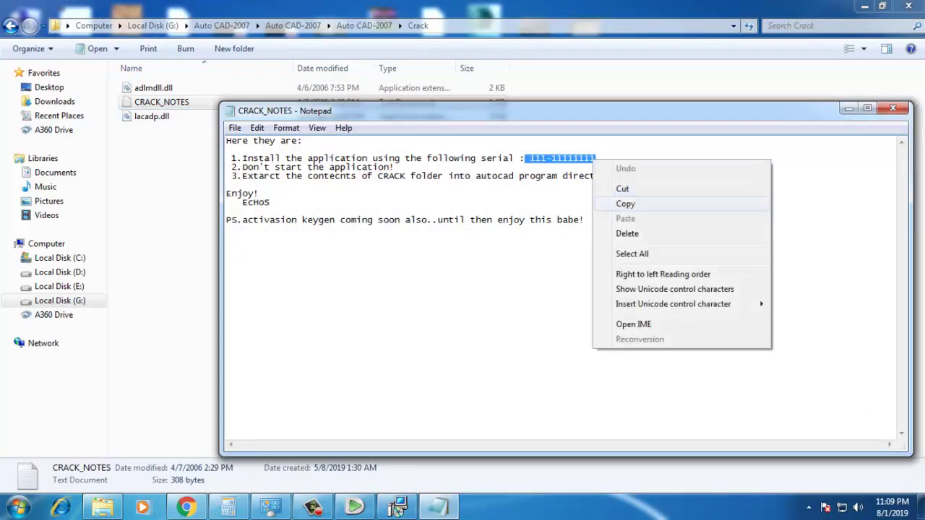
left_click(614, 203)
Enter the serial number into the Serial Number fields and continue to User Information.
left_click(397, 508)
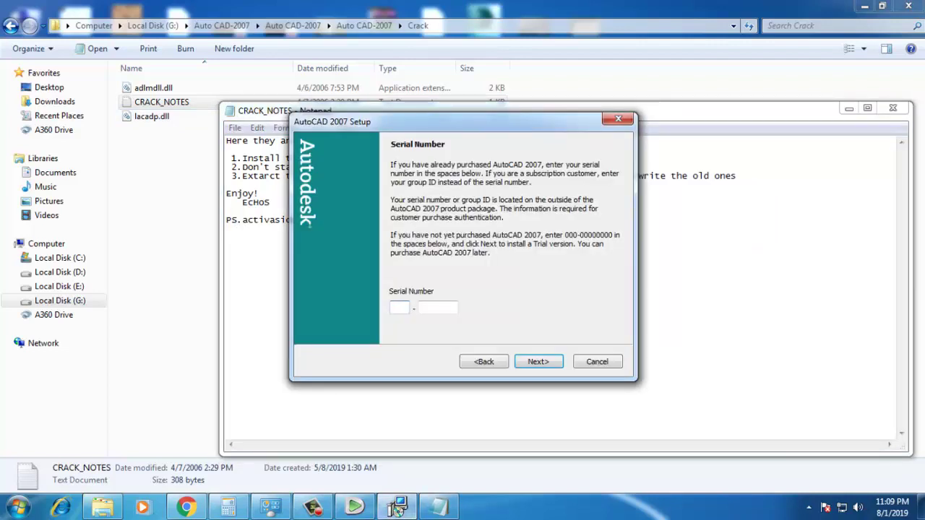
right_click(403, 310)
left_click(440, 180)
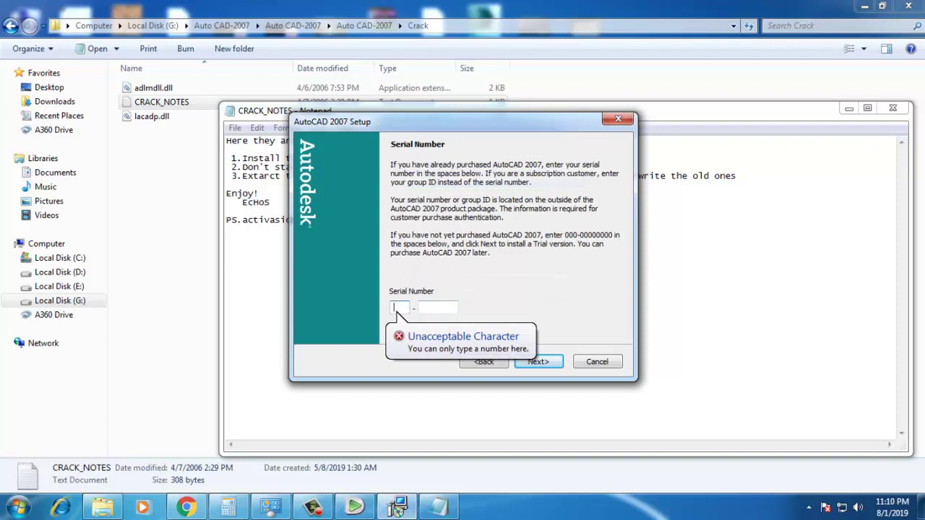
type("100-0")
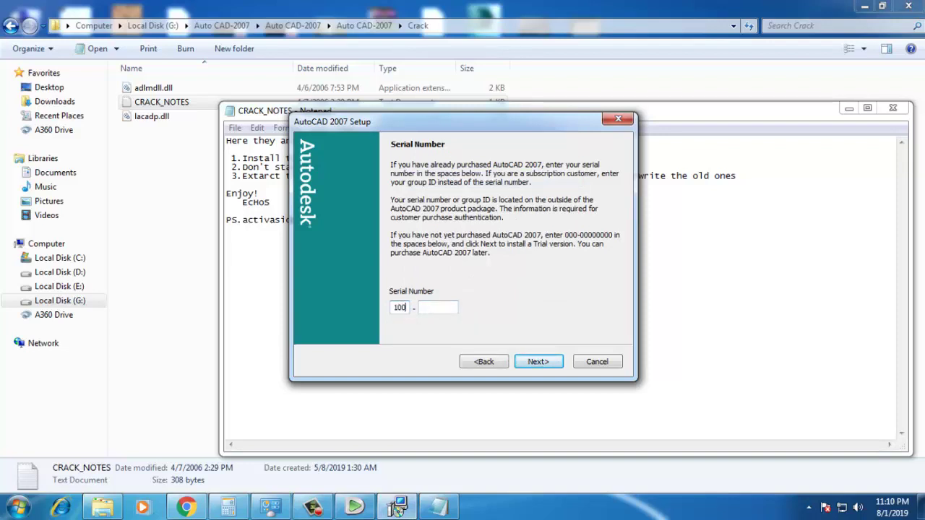
key("BackSpace")
key("BackSpace")
key("BackSpace")
type("11111111")
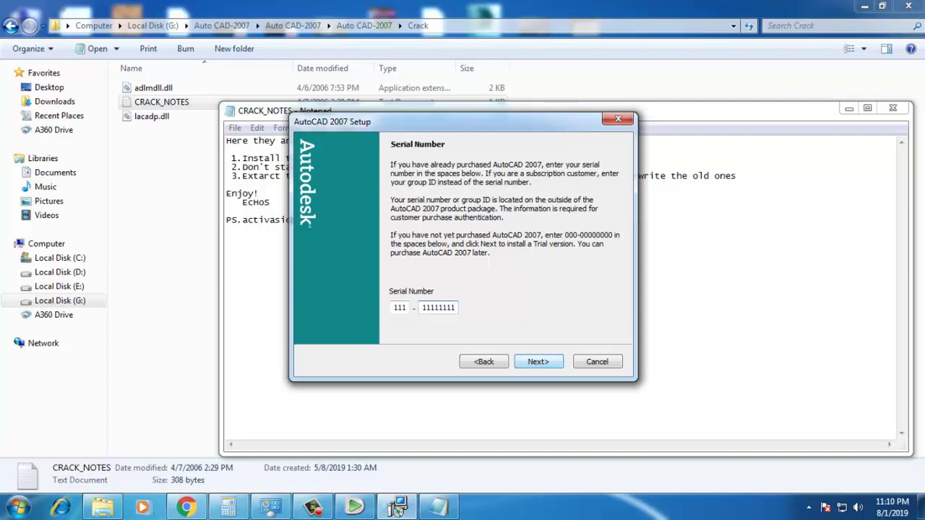
key("Return")
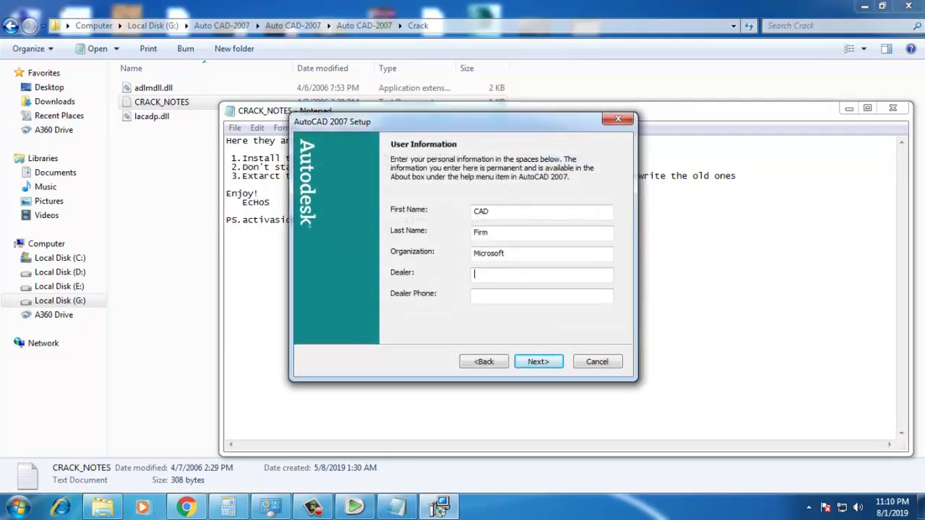
Fill the Dealer and Dealer Phone fields with NO.
type("NO")
key("Tab")
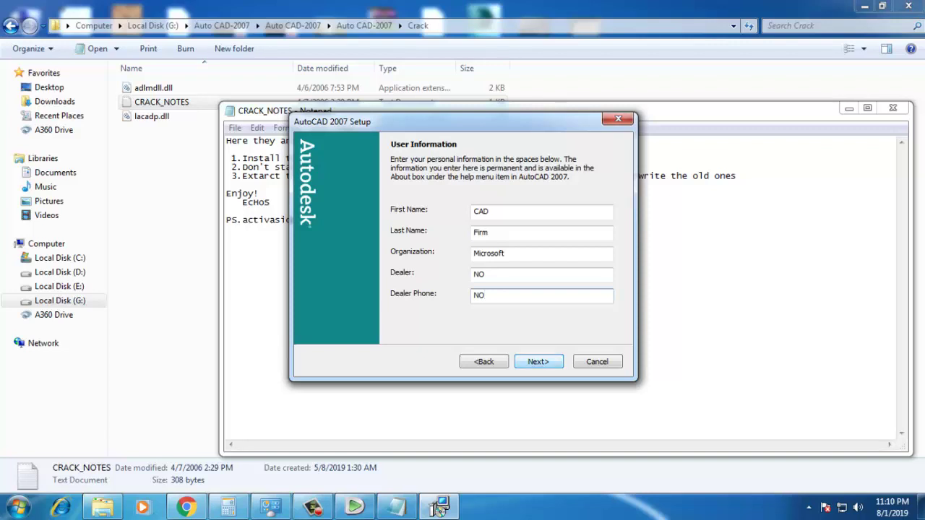
key("Return")
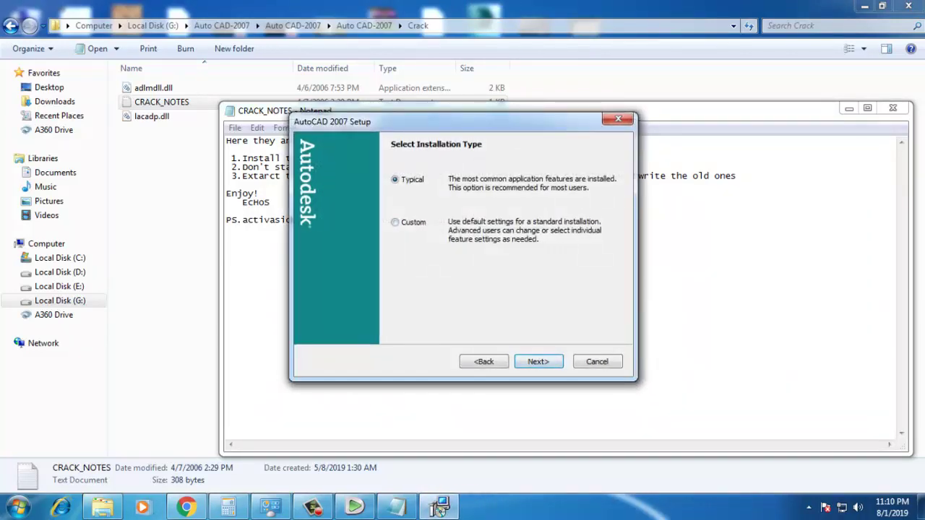
Include Express Tools, keep the default install folder, and begin installing AutoCAD 2007.
key("Return")
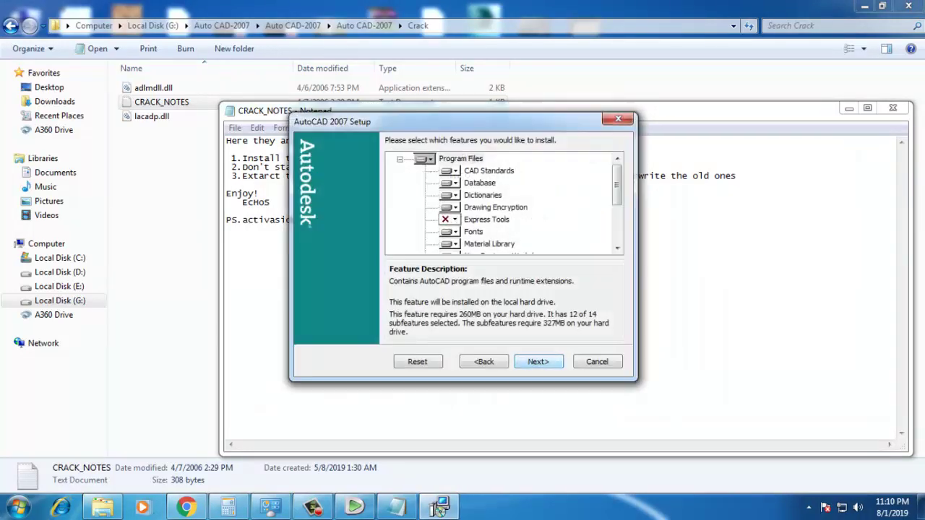
key("Return")
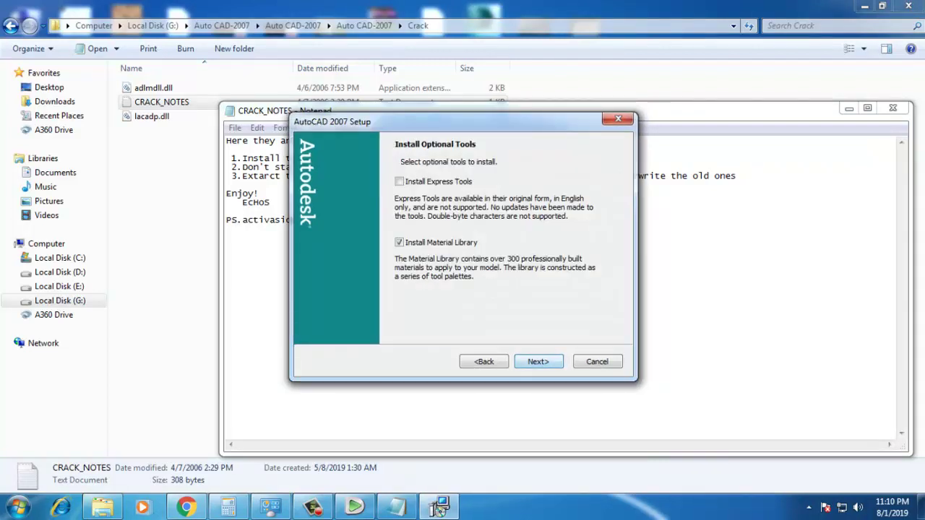
key("alt+e")
key("Return")
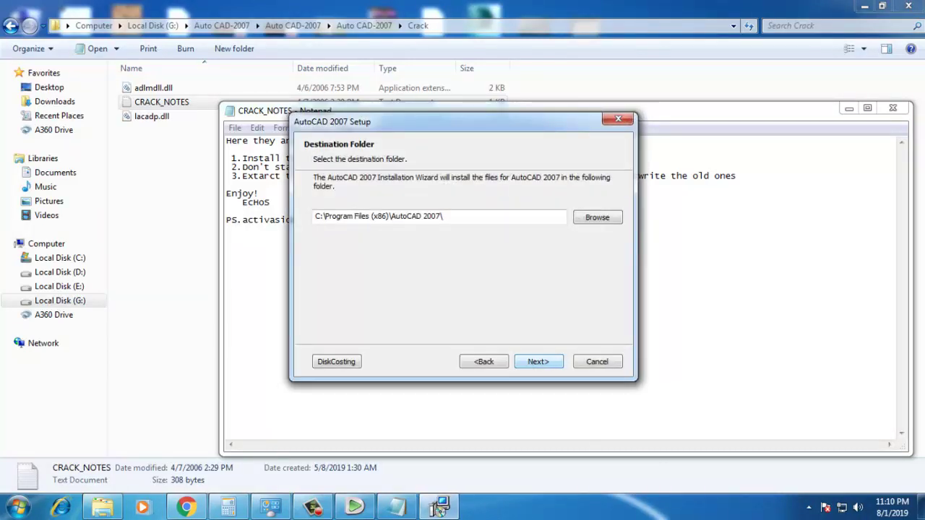
key("Return")
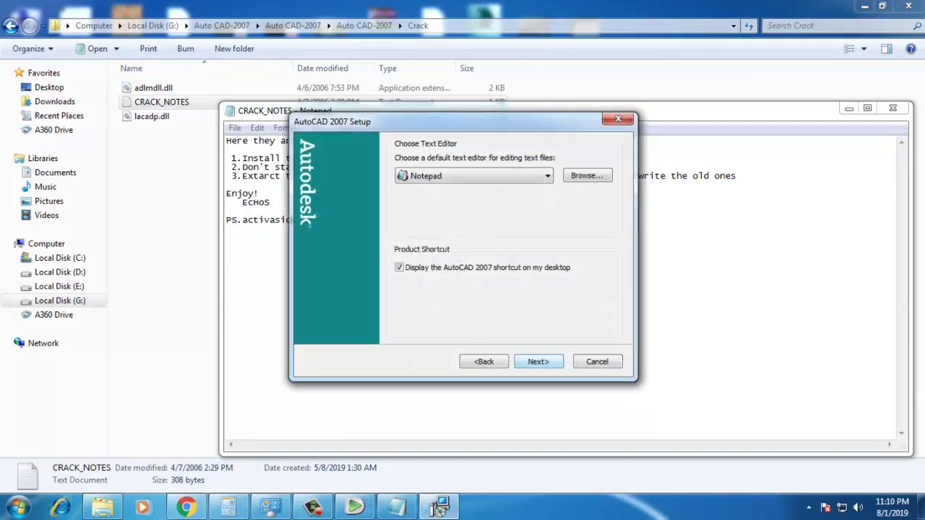
key("Return")
key("Return")
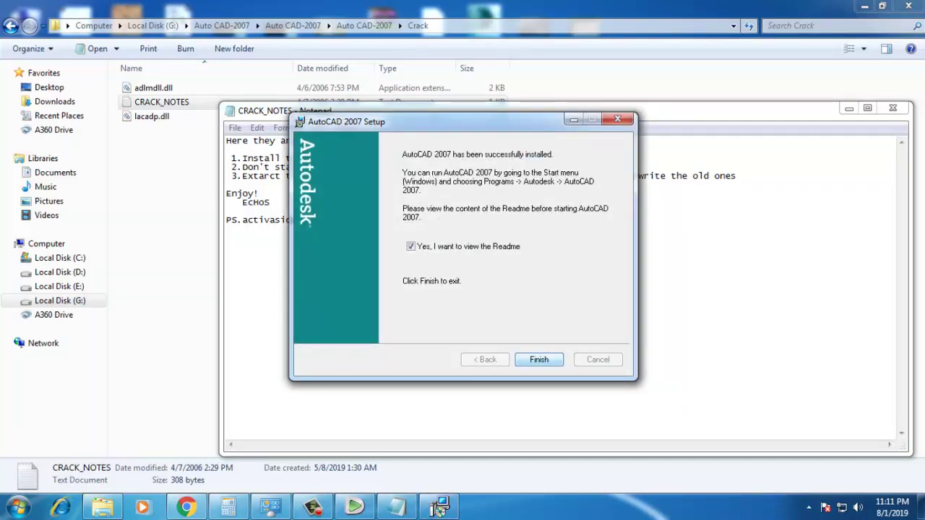
Finish the AutoCAD 2007 setup with View Readme checked.
key("Return")
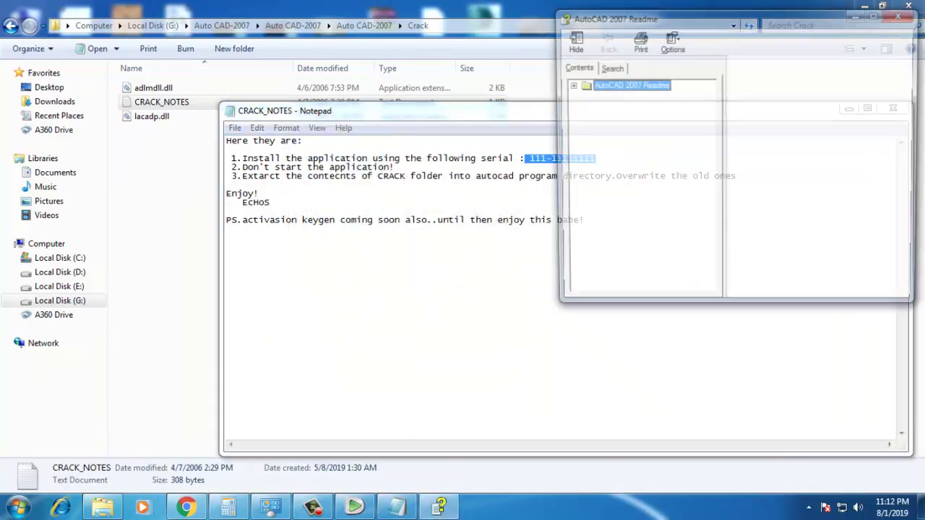
Close the Readme and notes, then copy adlmdll.dll, CRACK_NOTES and lacadp.dll from the Crack folder.
key("alt+F4")
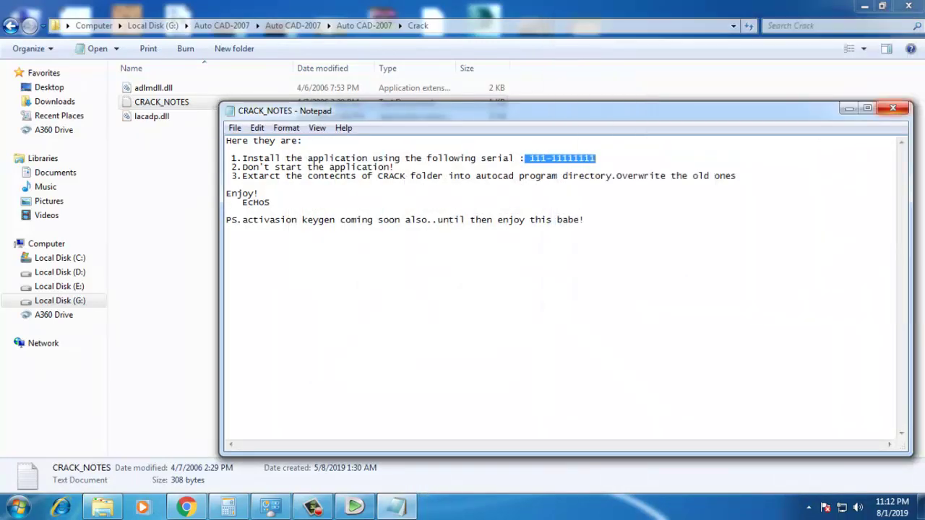
key("alt+F4")
left_click_drag(160, 155, 163, 83)
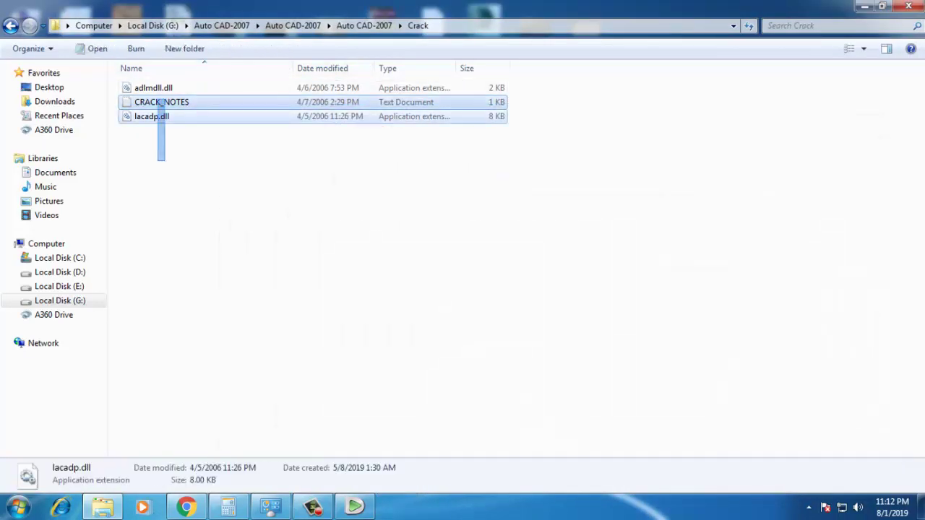
key("BackSpace")
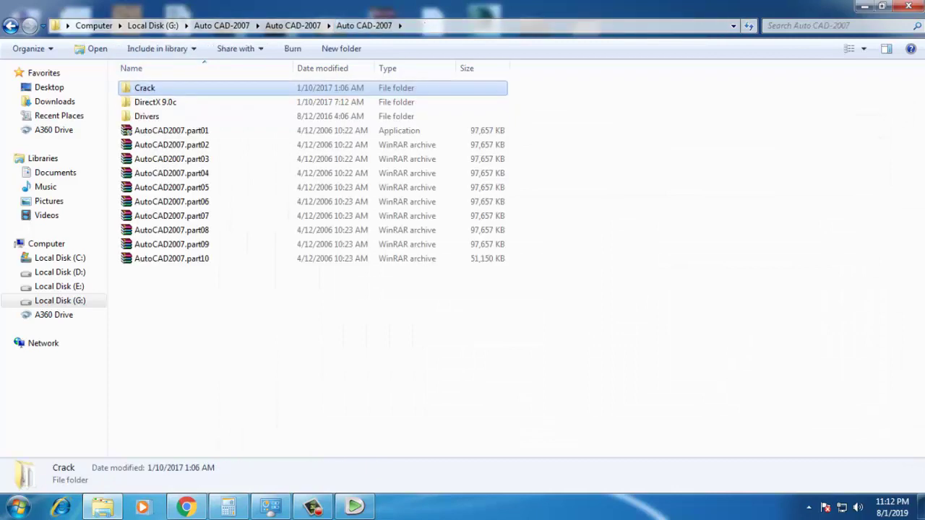
double_click(153, 88)
left_click_drag(155, 137, 165, 90)
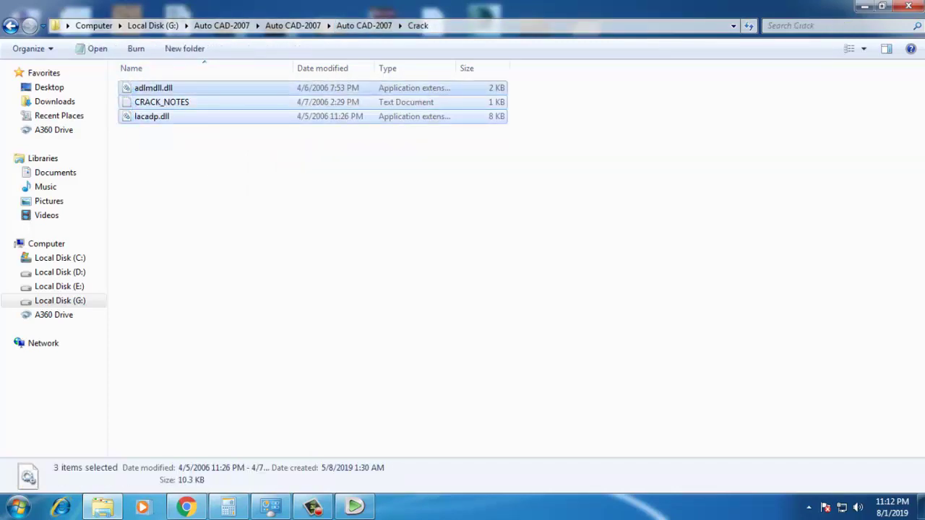
right_click(166, 91)
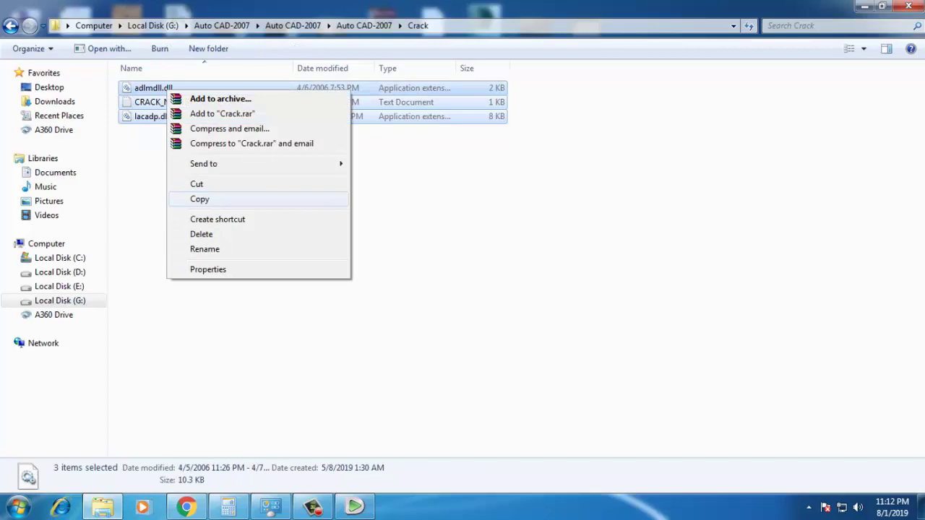
left_click(199, 199)
left_click(864, 6)
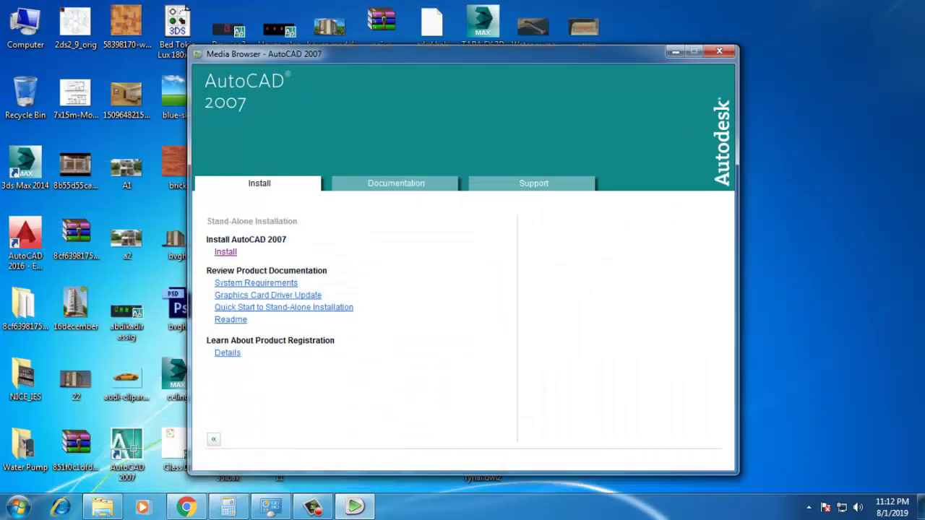
Close the Media Browser and open the AutoCAD 2007 shortcut's file location.
left_click(718, 51)
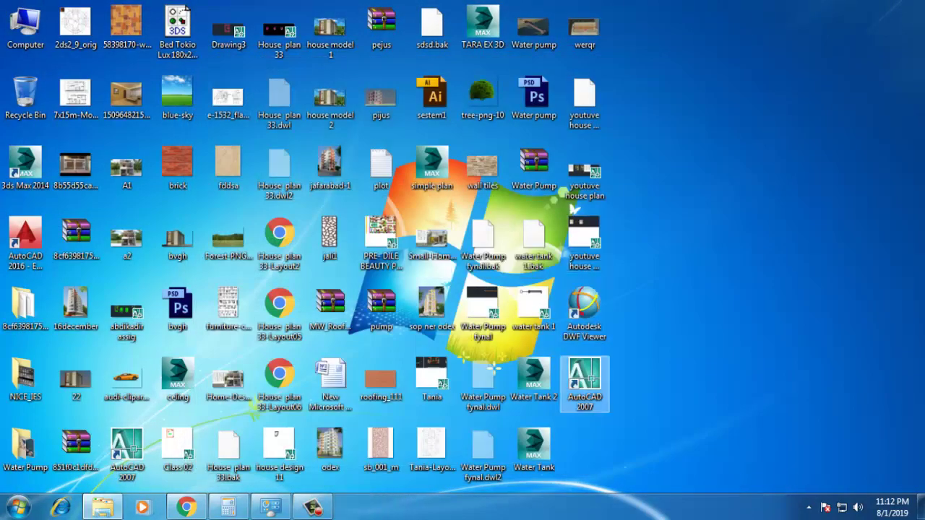
right_click(586, 372)
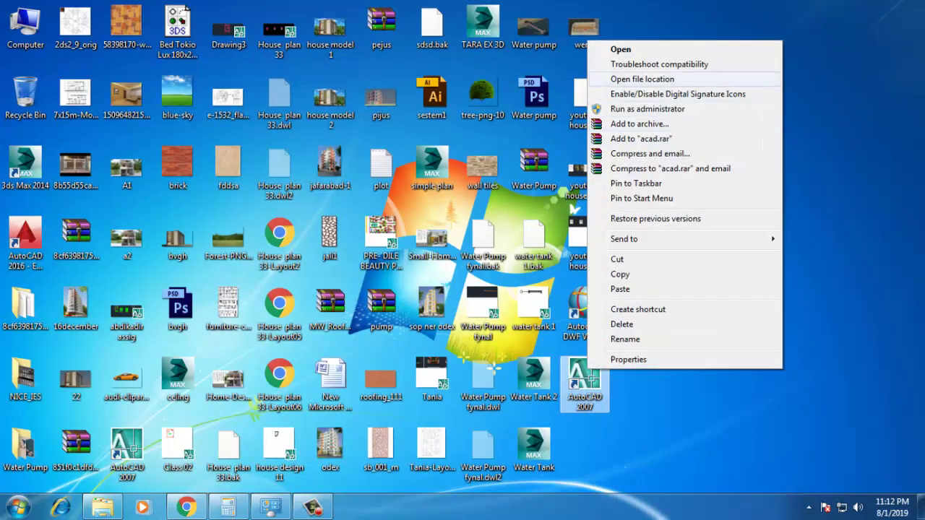
left_click(642, 79)
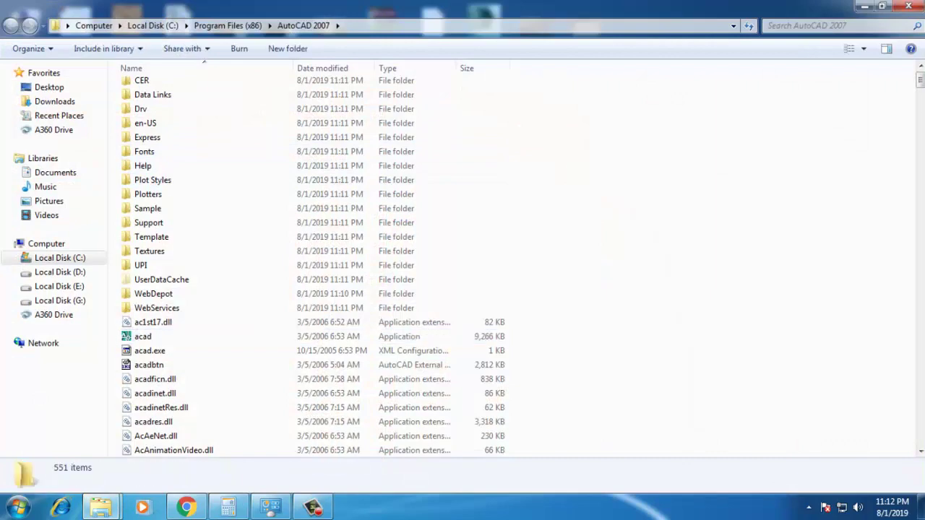
Paste the three crack files into C:\Program Files (x86)\AutoCAD 2007, replacing the originals.
right_click(768, 135)
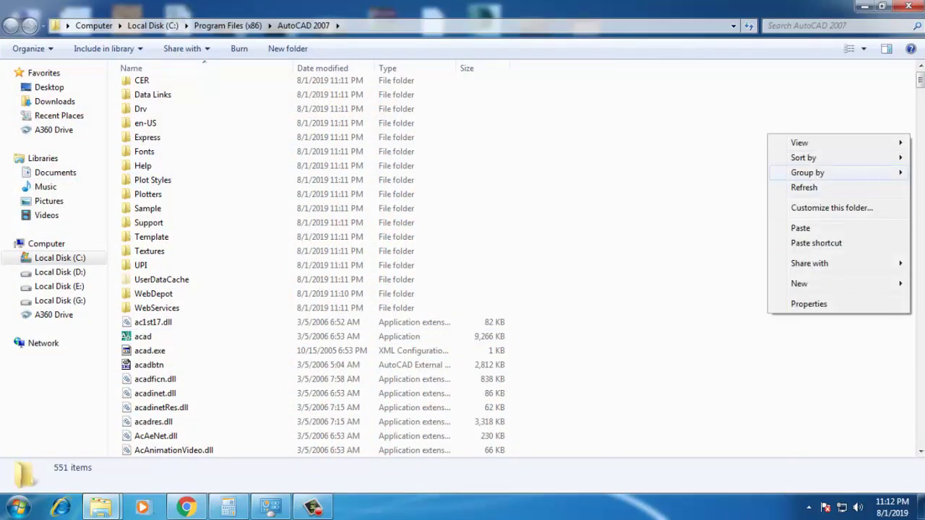
left_click(799, 228)
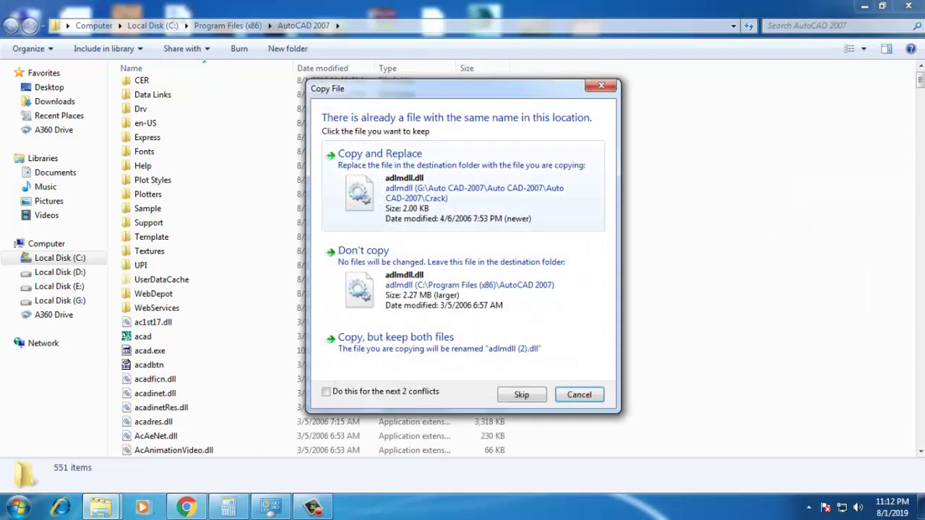
left_click(379, 154)
left_click(379, 153)
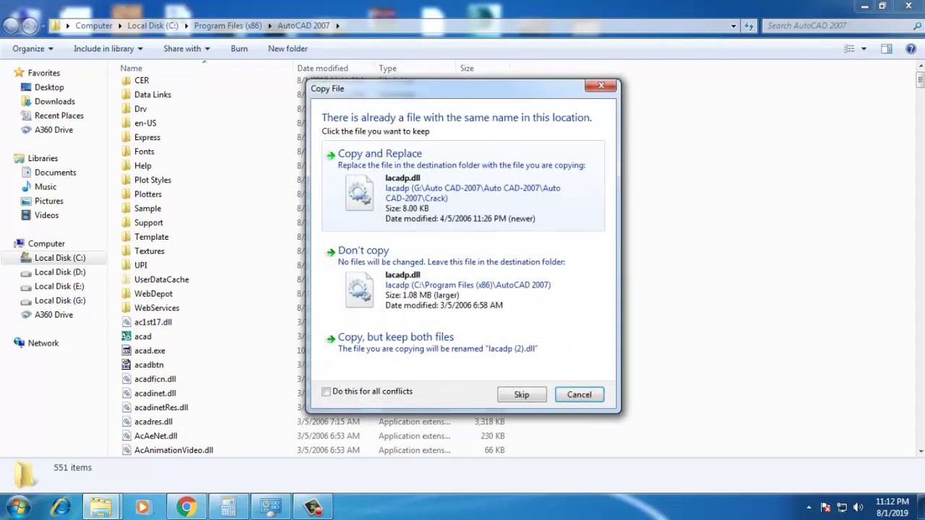
left_click(379, 153)
key("Return")
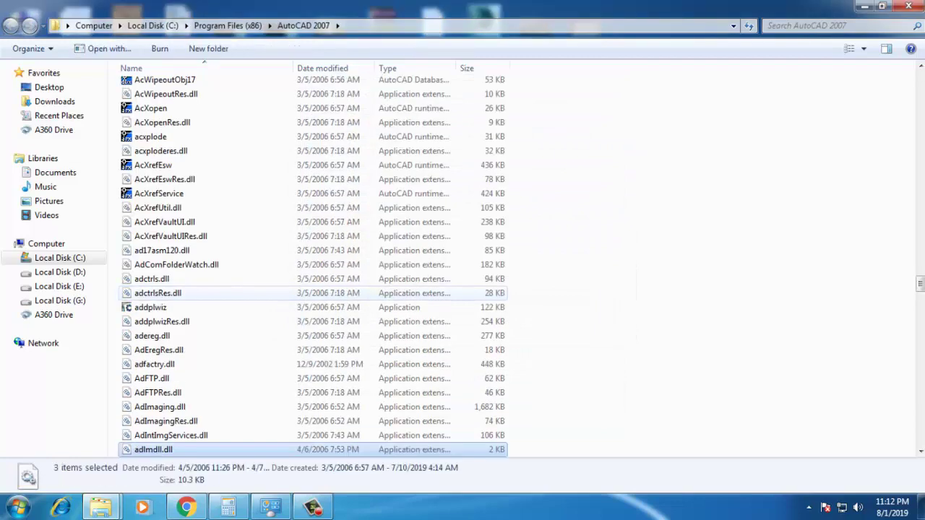
left_click(908, 5)
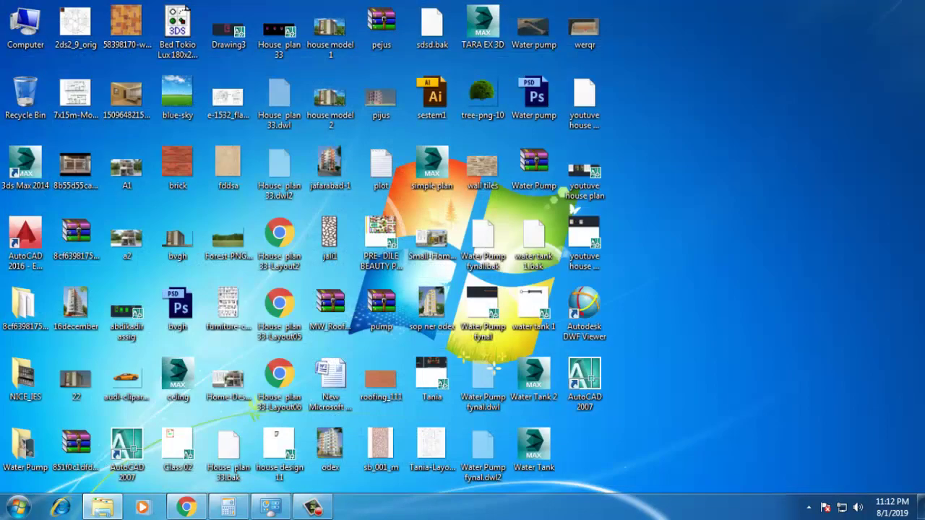
Launch AutoCAD 2007 from the desktop shortcut and pick the AutoCAD Classic workspace.
right_click(582, 367)
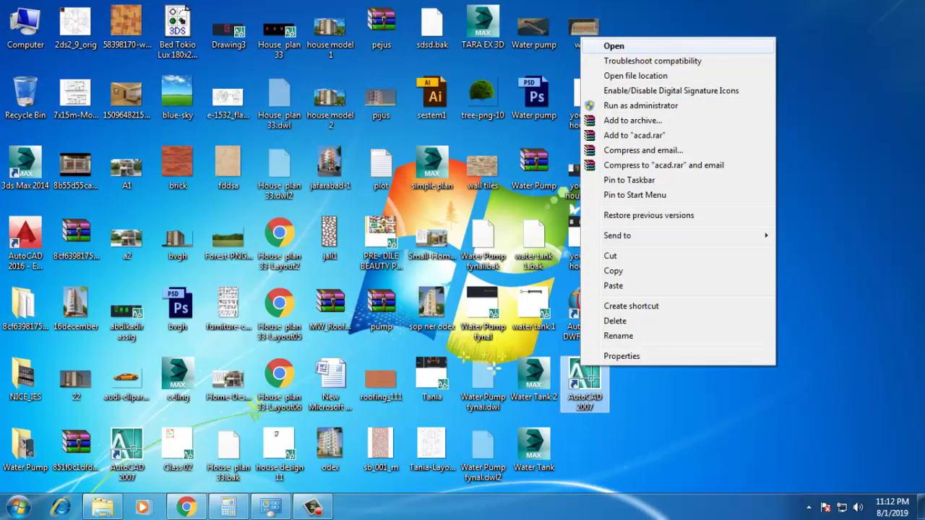
left_click(614, 45)
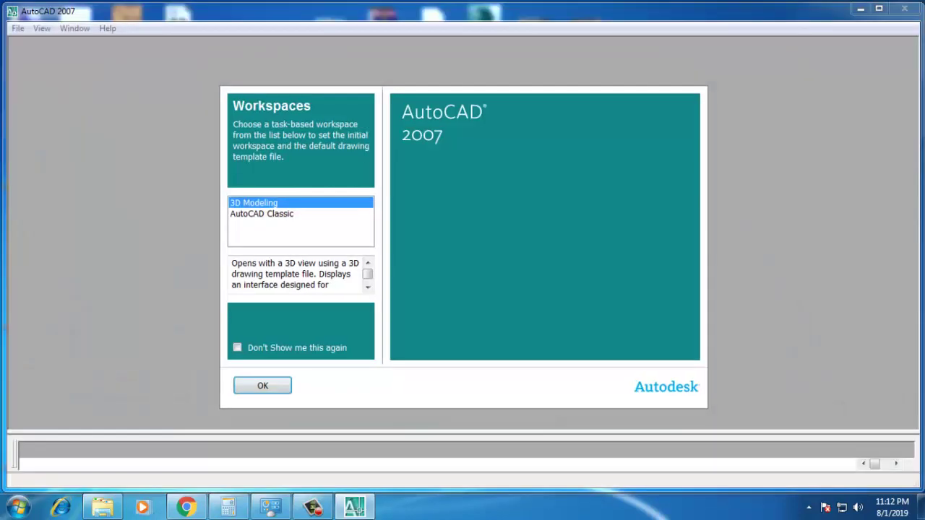
left_click(261, 213)
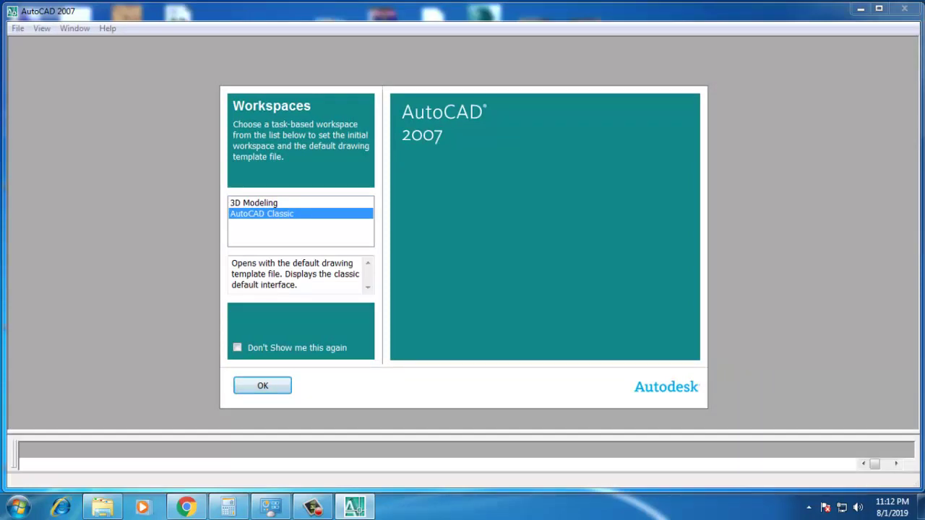
key("Return")
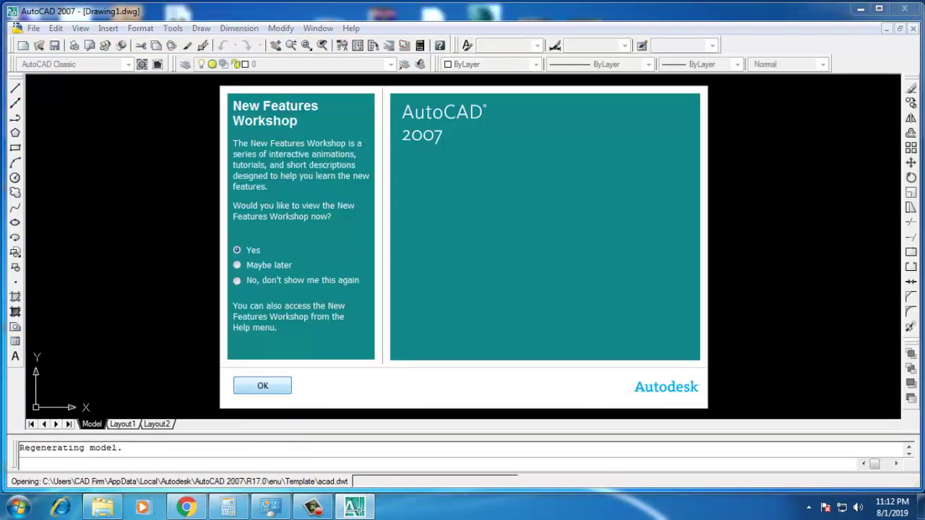
Dismiss New Features Workshop, close Tool Palettes and Sheet Set Manager, and restore the command line.
key("Return")
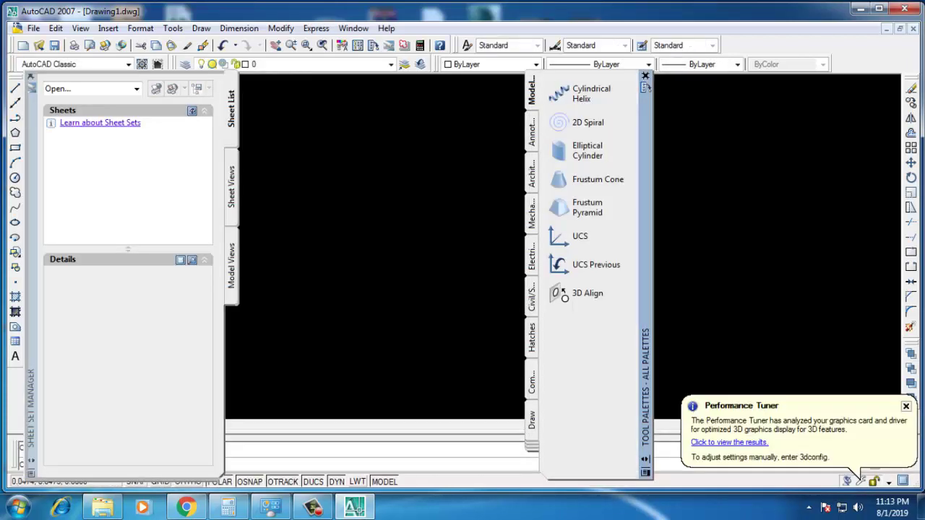
key("ctrl+3")
key("ctrl+4")
key("ctrl+9")
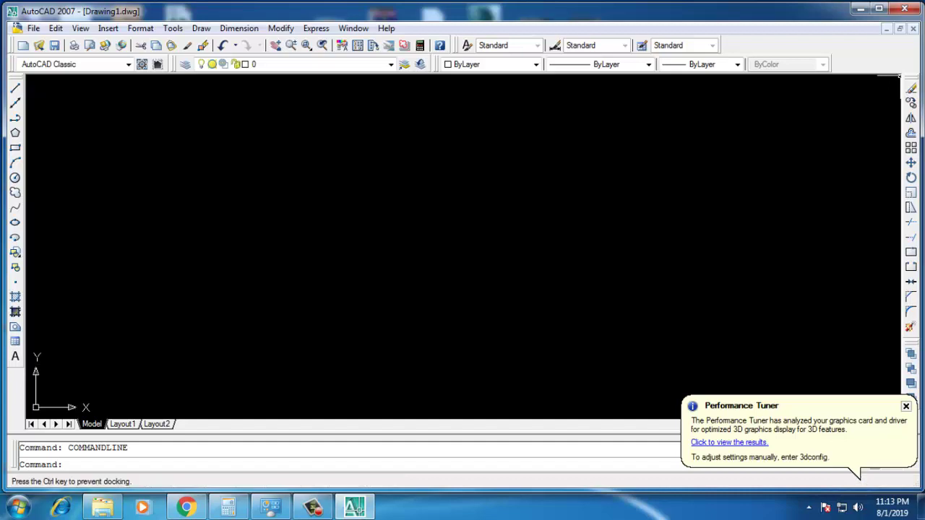
Dock the Modify toolbar on the left beside the Draw tools and draw a test rectangle.
left_click_drag(900, 76, 13, 94)
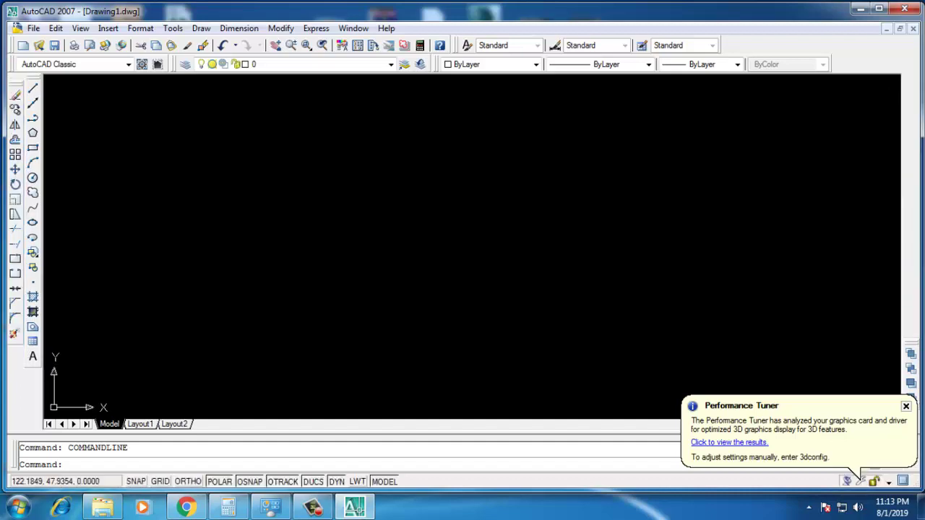
left_click(33, 147)
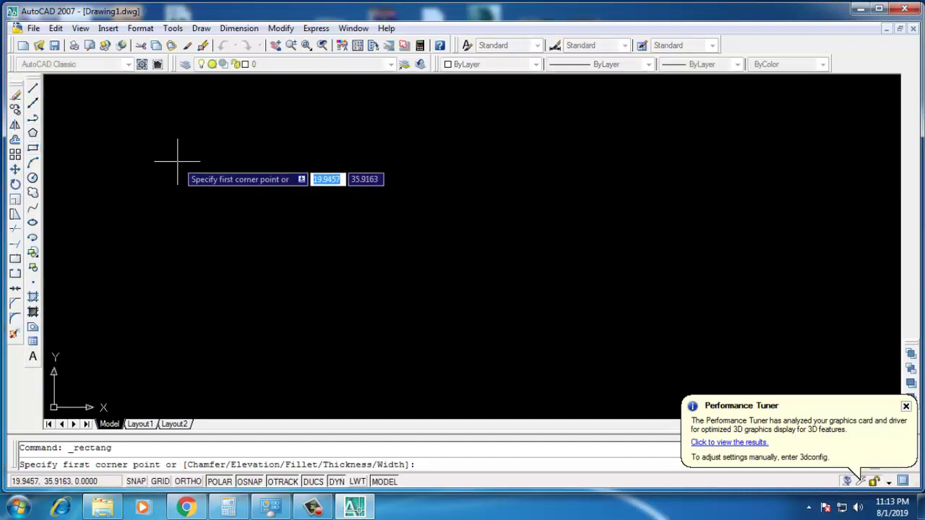
left_click(181, 161)
left_click(343, 285)
Draw a circle to the right of the rectangle, then close AutoCAD without saving.
left_click(32, 177)
left_click(511, 211)
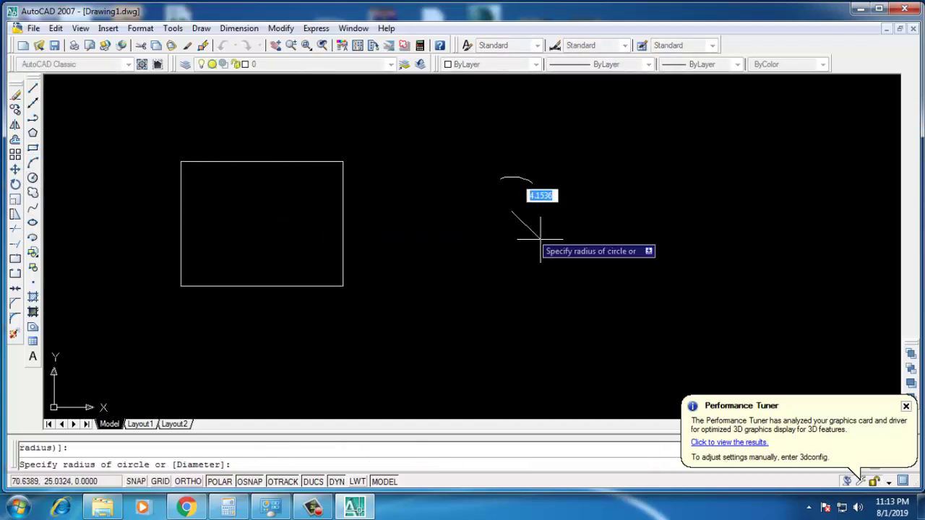
left_click(562, 260)
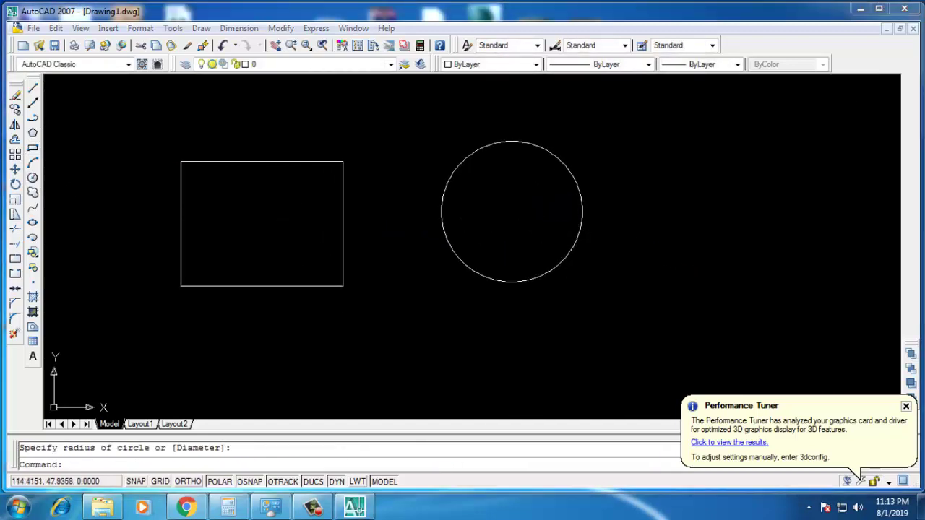
left_click(904, 8)
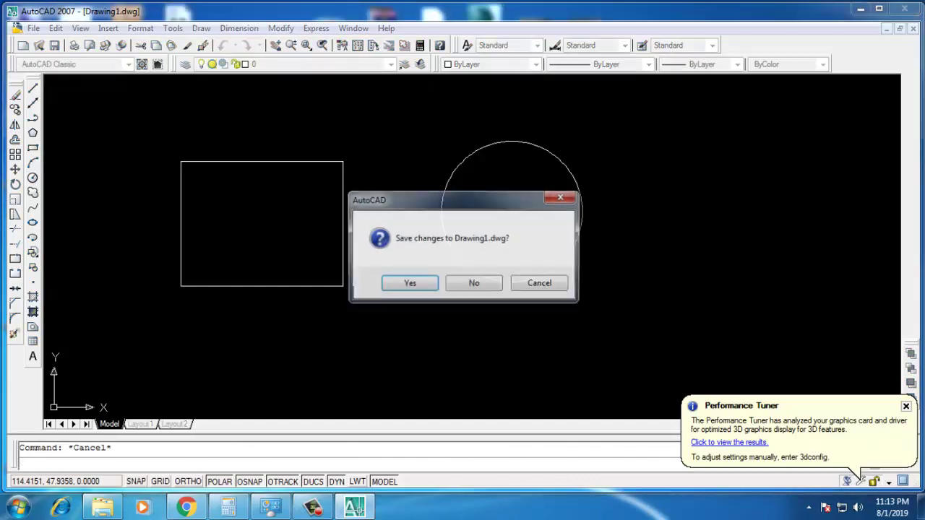
key("n")
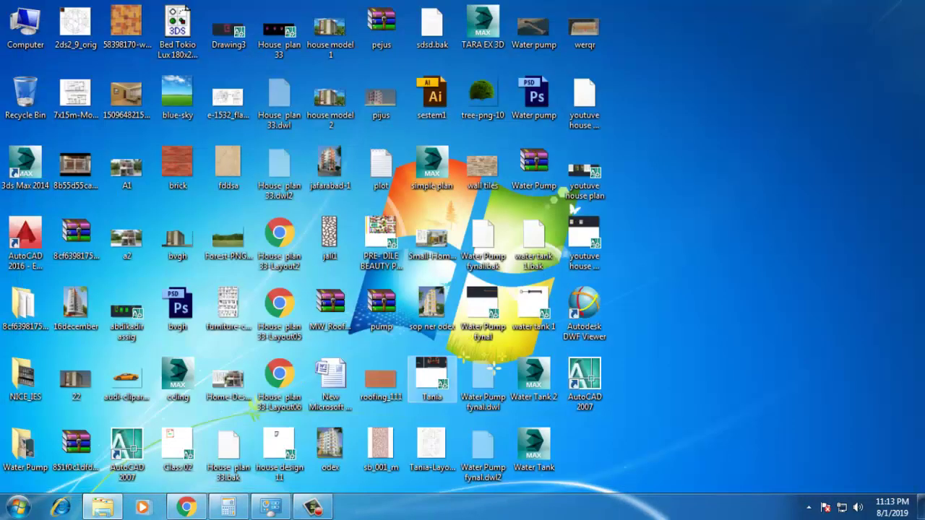